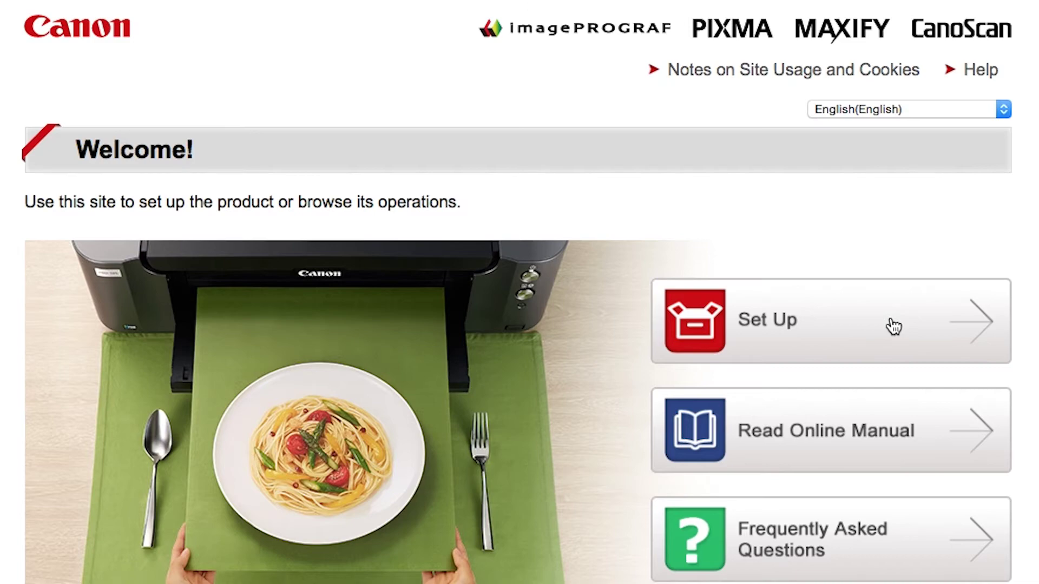
- On Canon IJ Setup, pick your region, the PIXMA MG3020 and Mac OS, and download the setup file
click(893, 327)
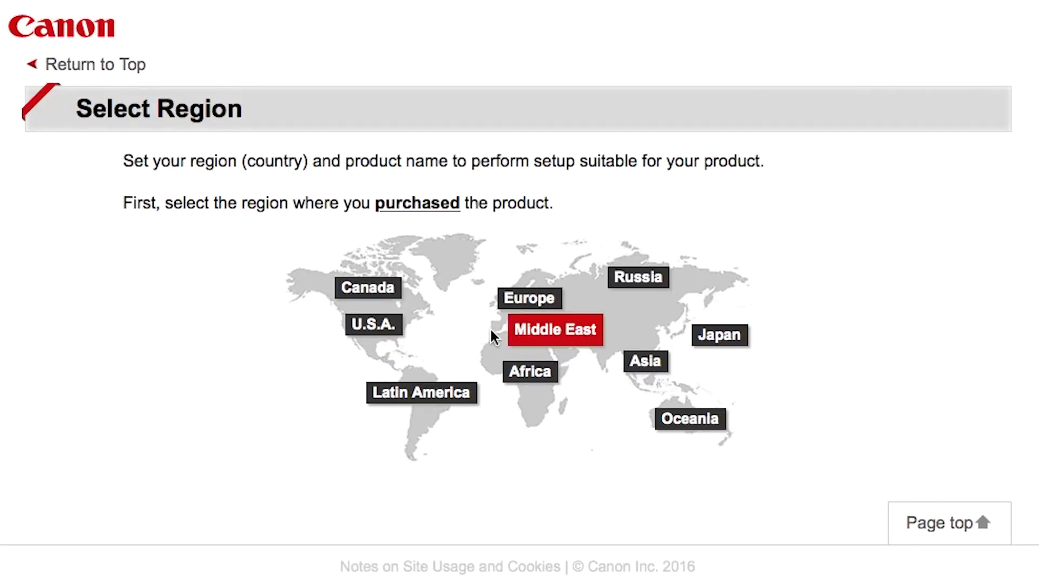
click(393, 338)
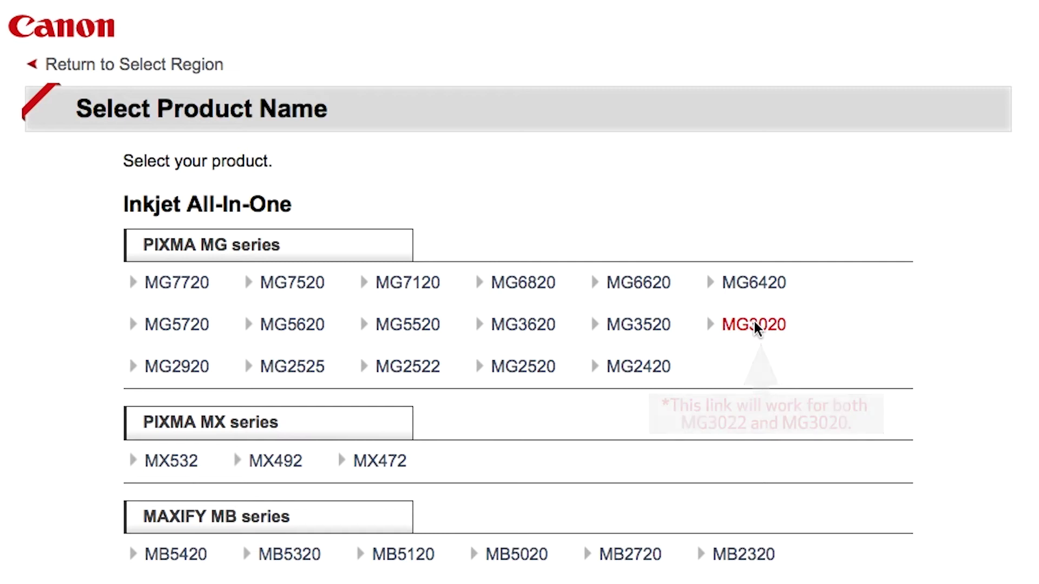
click(755, 325)
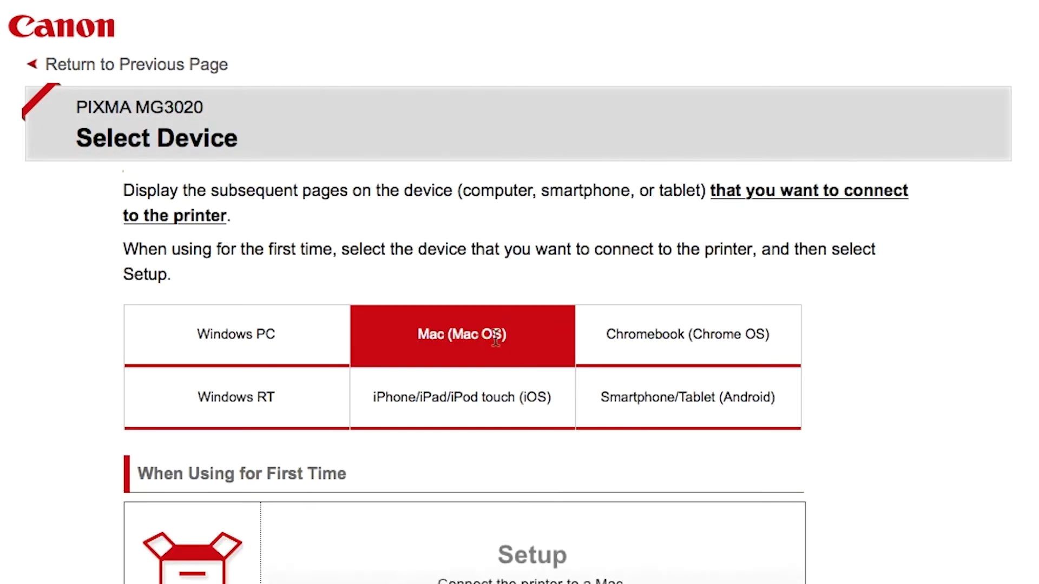
scroll(513, 378, down, 5)
click(514, 377)
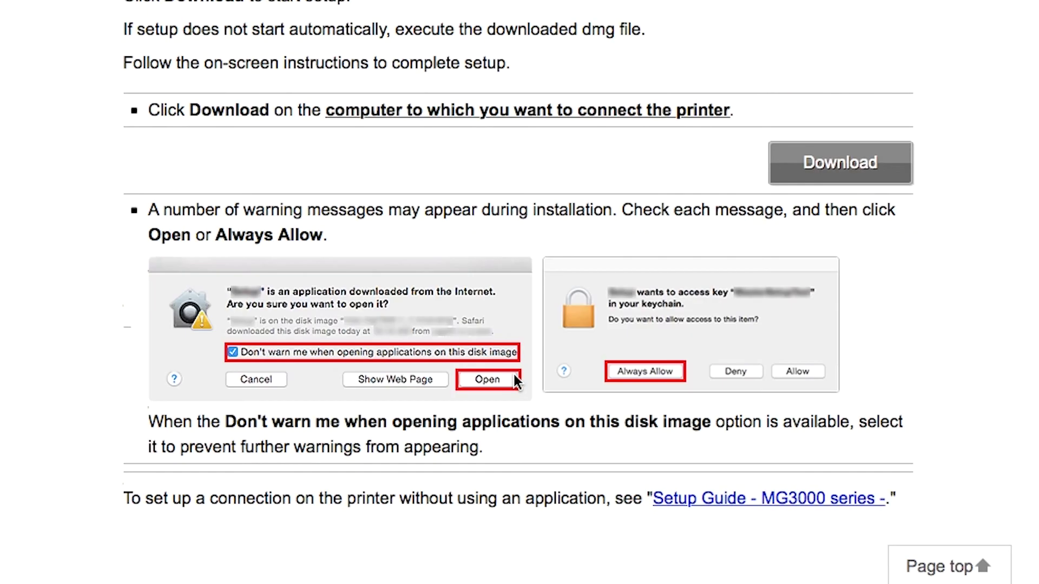
click(814, 176)
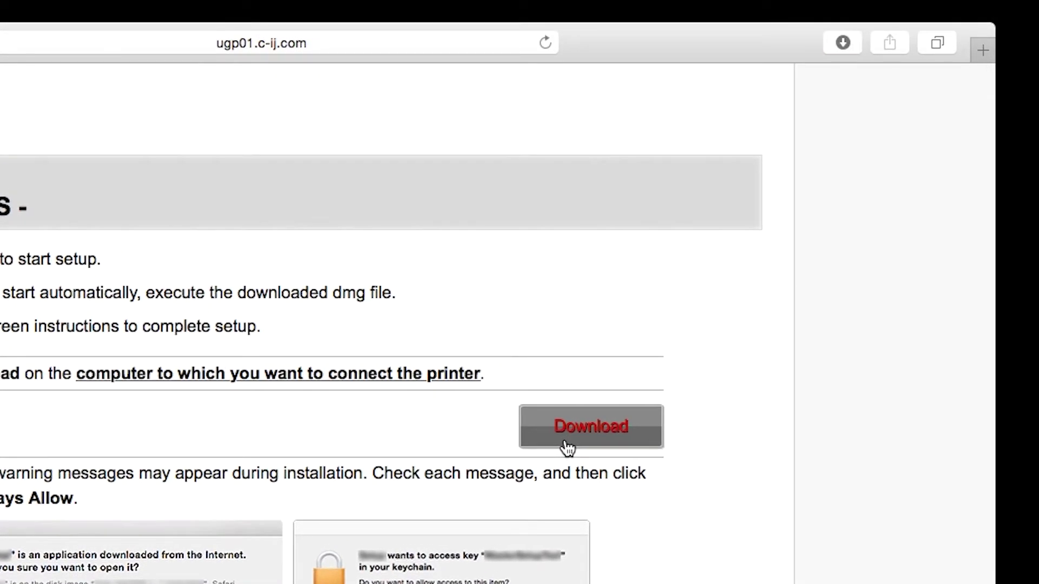
- Open the downloaded mac-mg3000-1_0-mcd.dmg disk image from Safari's Downloads list
click(846, 39)
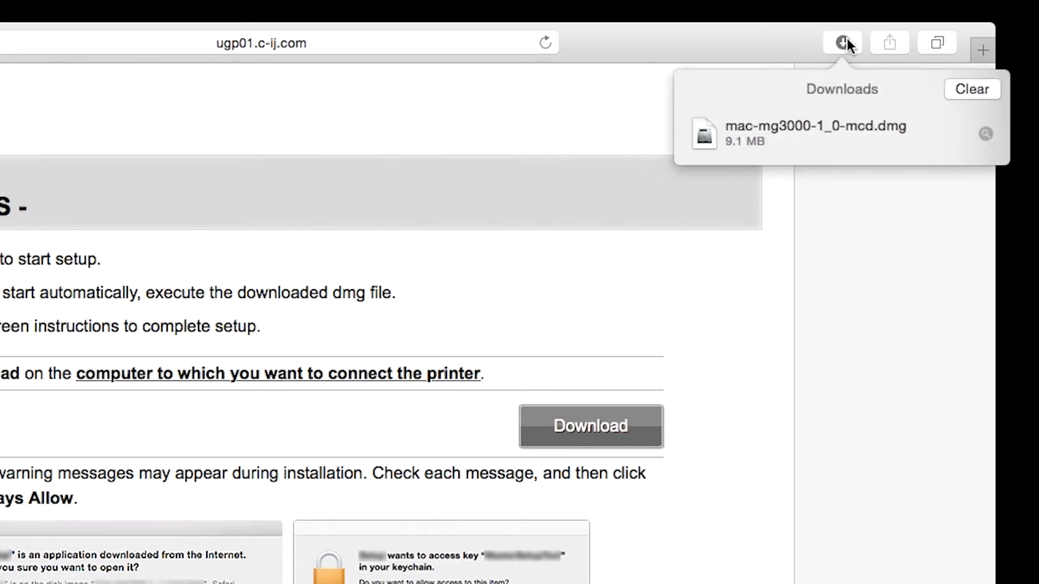
double_click(827, 138)
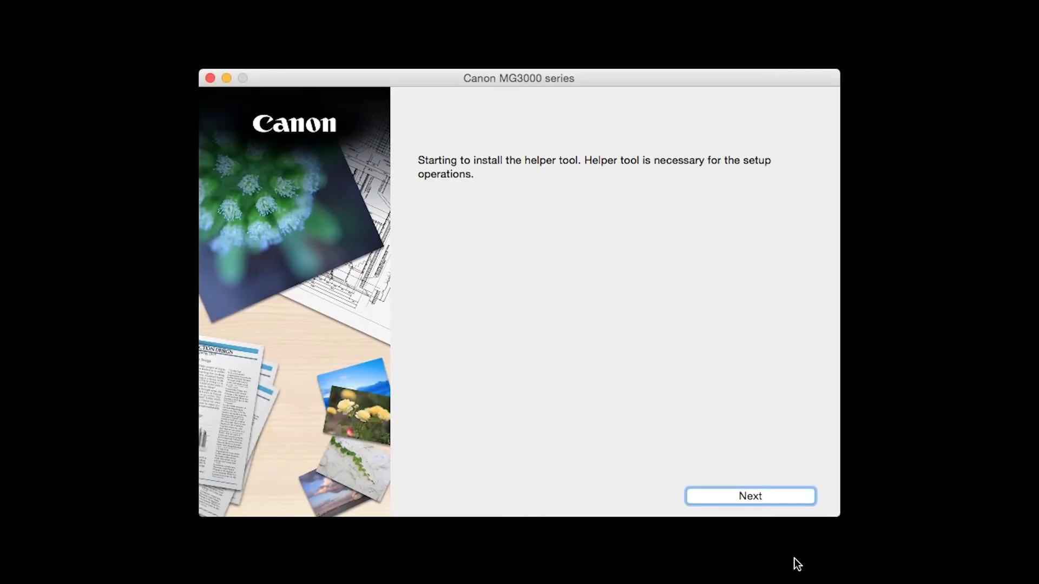
- Install the setup helper tool with your Mac password and start the printer setup
click(777, 498)
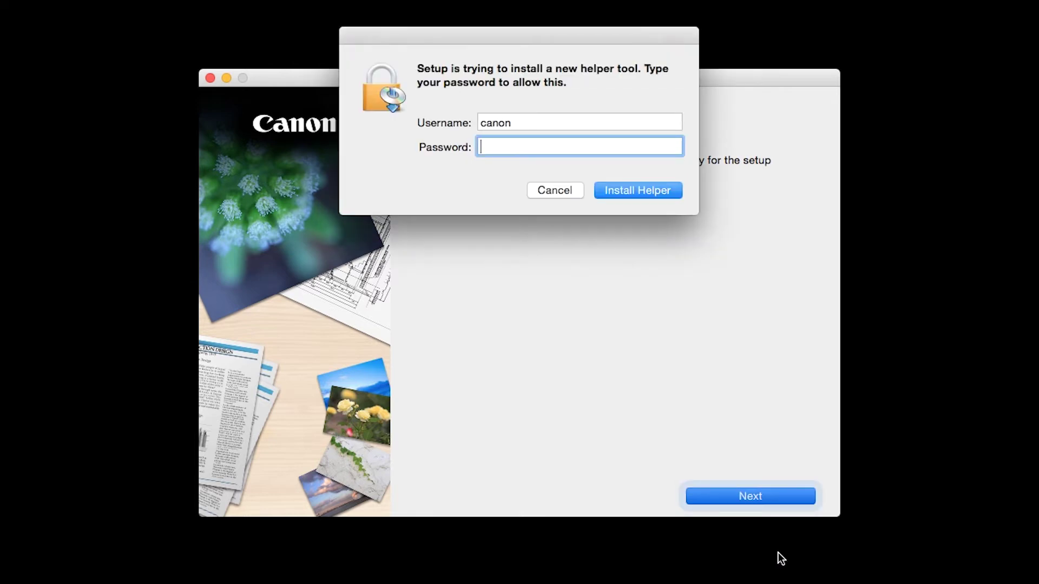
text(••••••••)
click(666, 198)
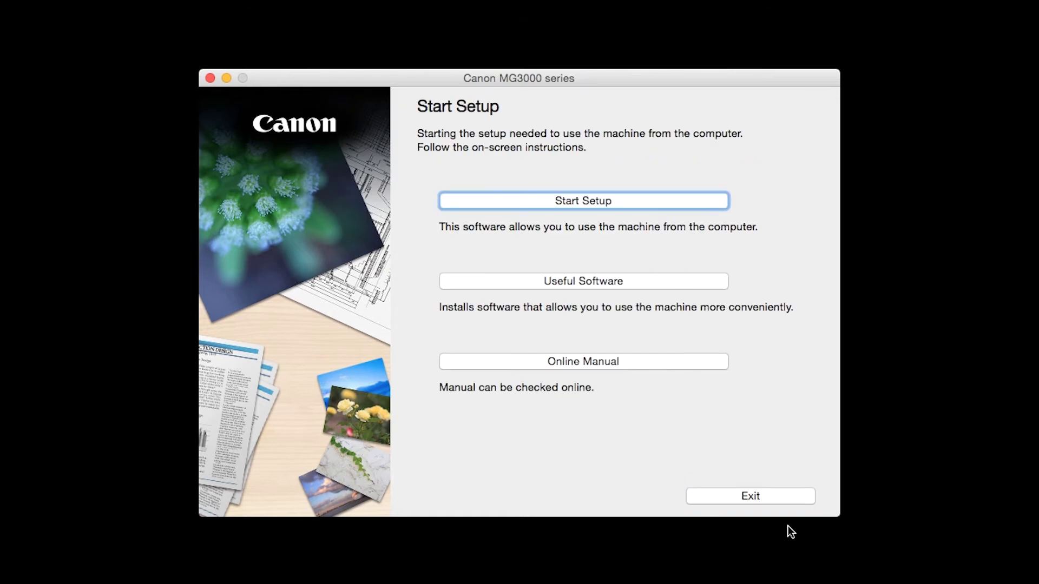
click(634, 202)
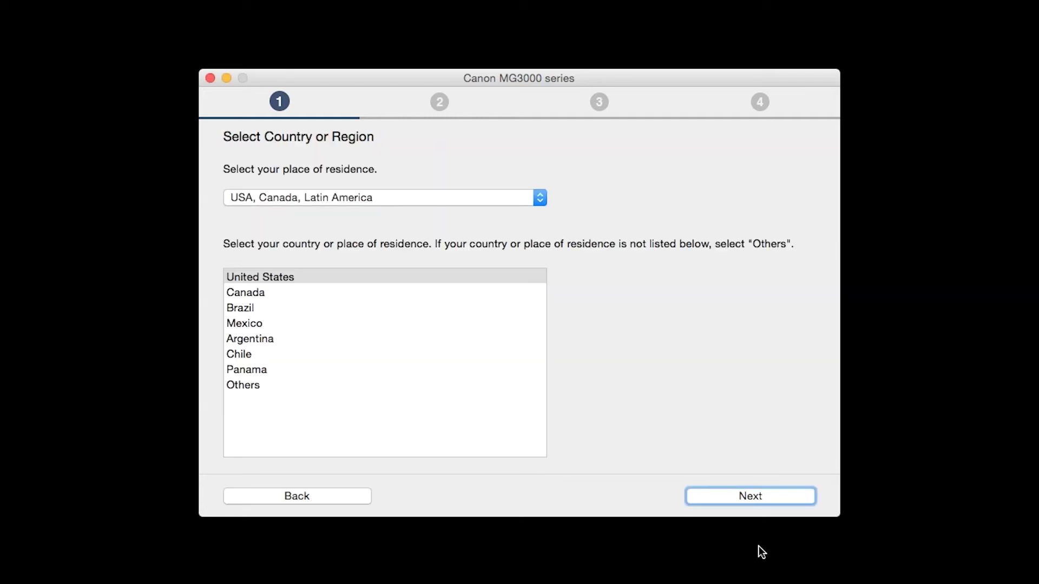
- Choose United States as the residence, accept the license agreement, and agree to the survey program
click(465, 275)
click(735, 494)
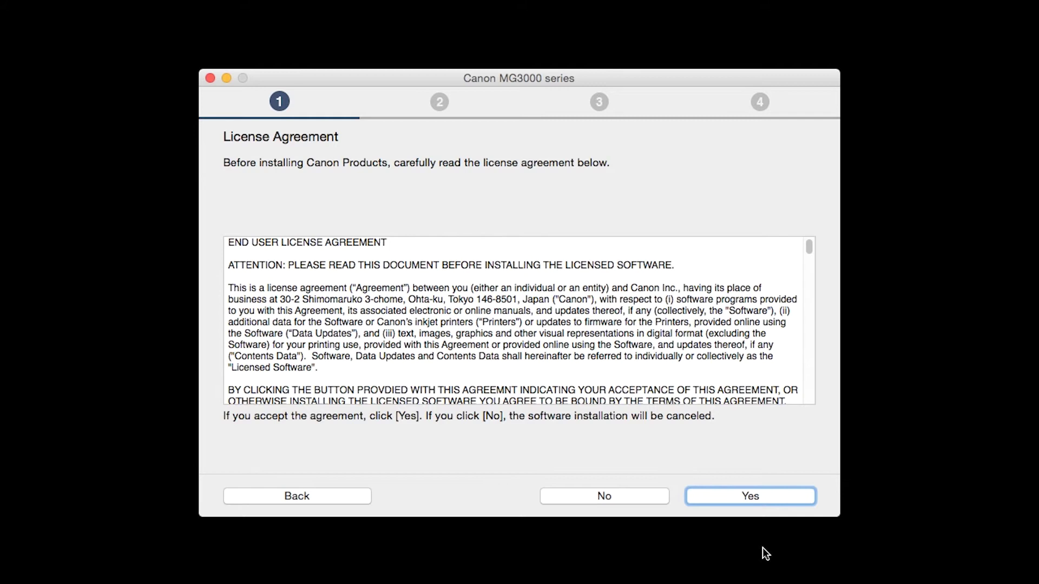
click(762, 499)
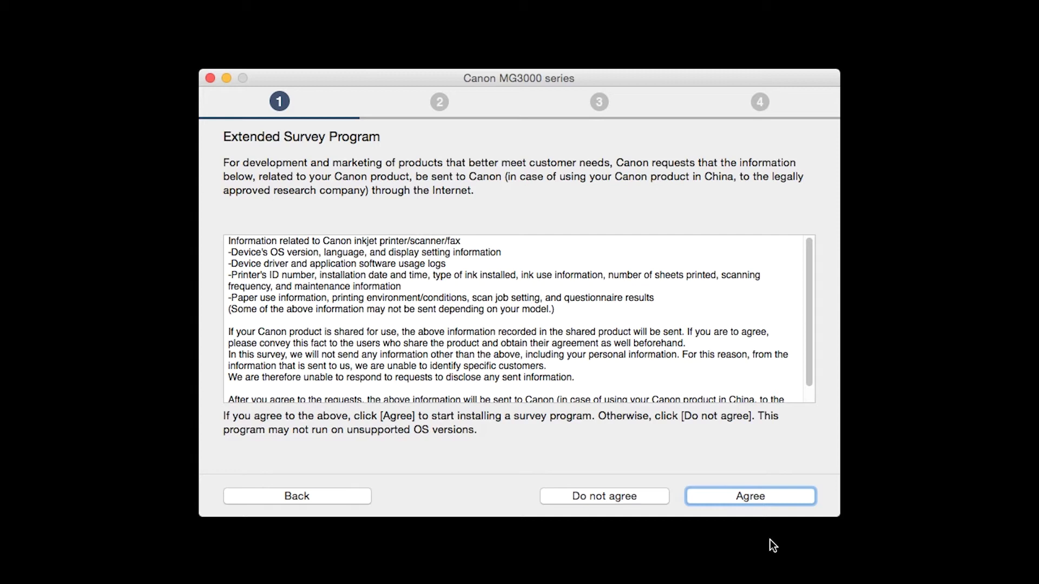
click(765, 497)
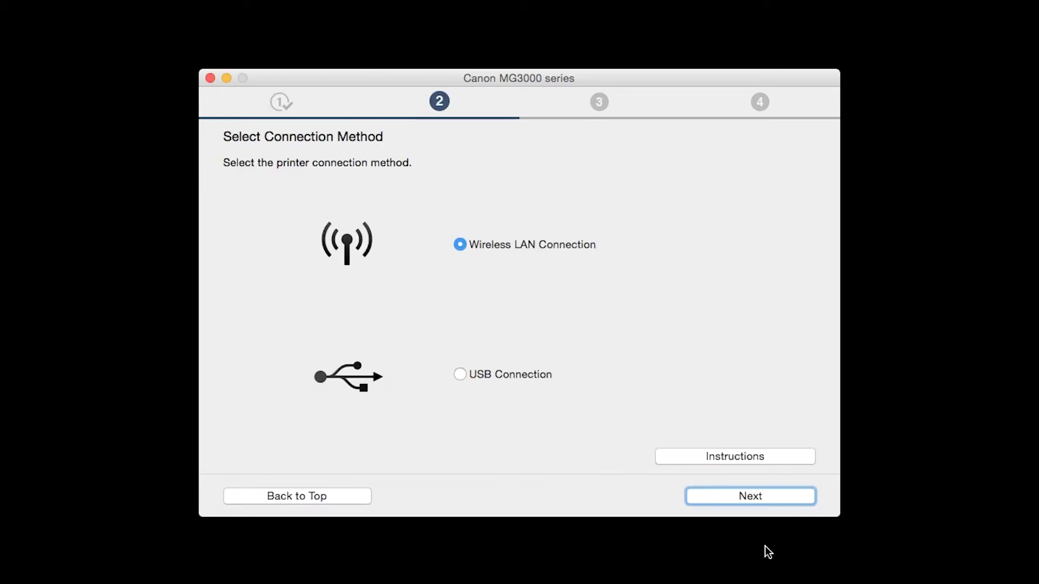
- Choose Wireless LAN connection, confirm the printer is on, and continue the guided setup past the failed search
click(459, 244)
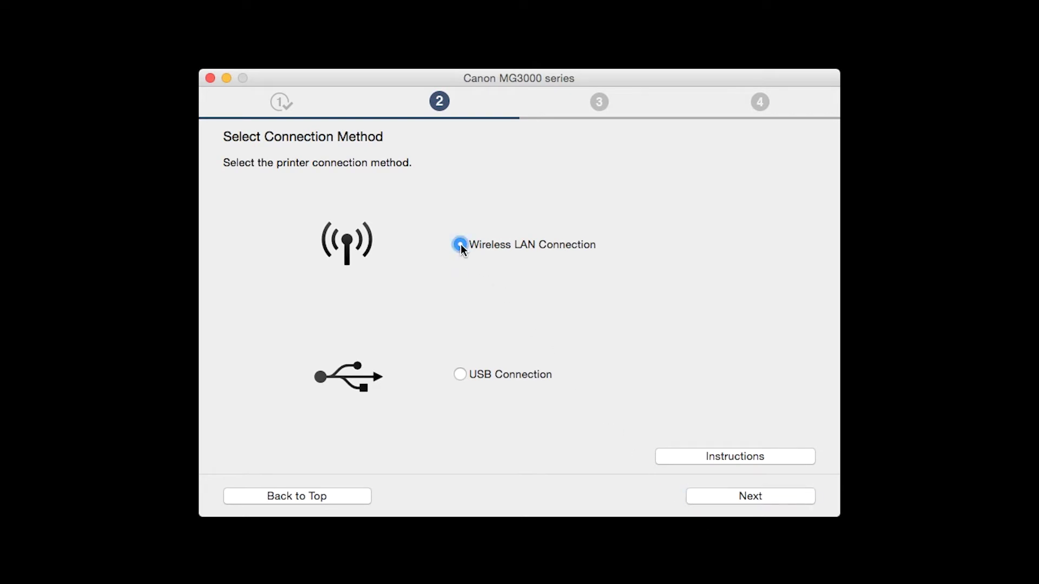
click(741, 496)
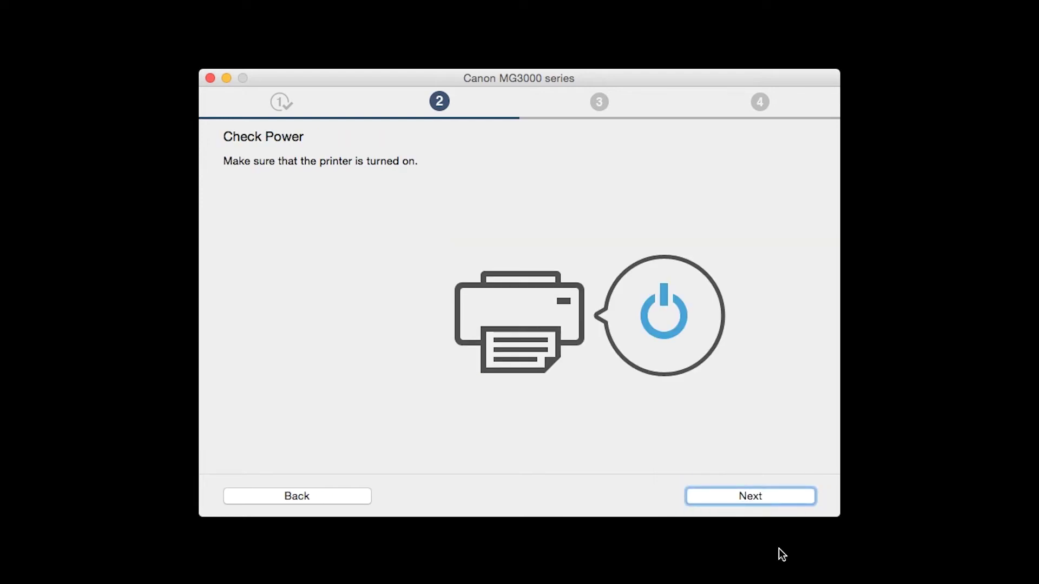
click(772, 500)
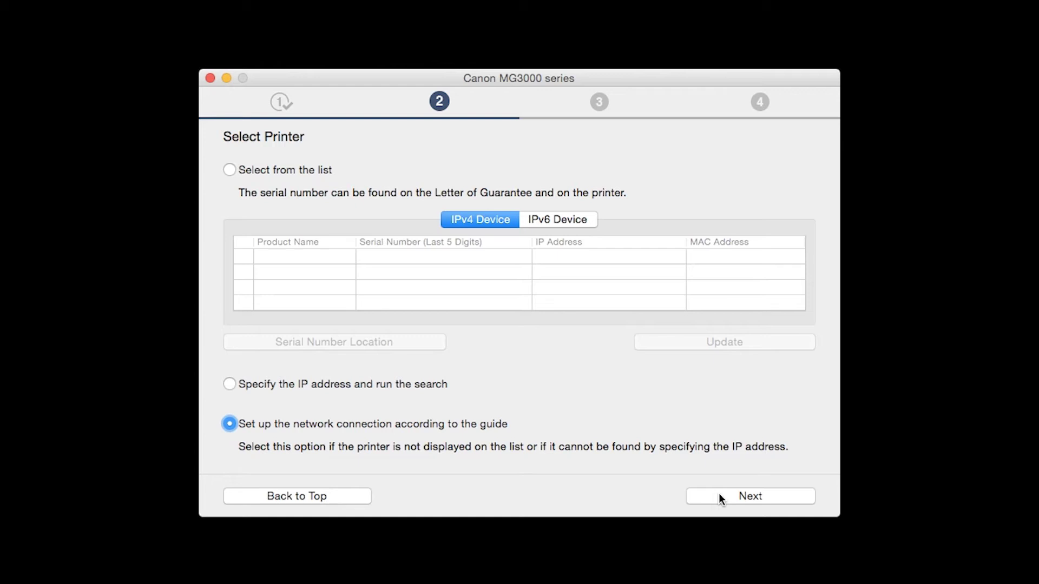
click(718, 496)
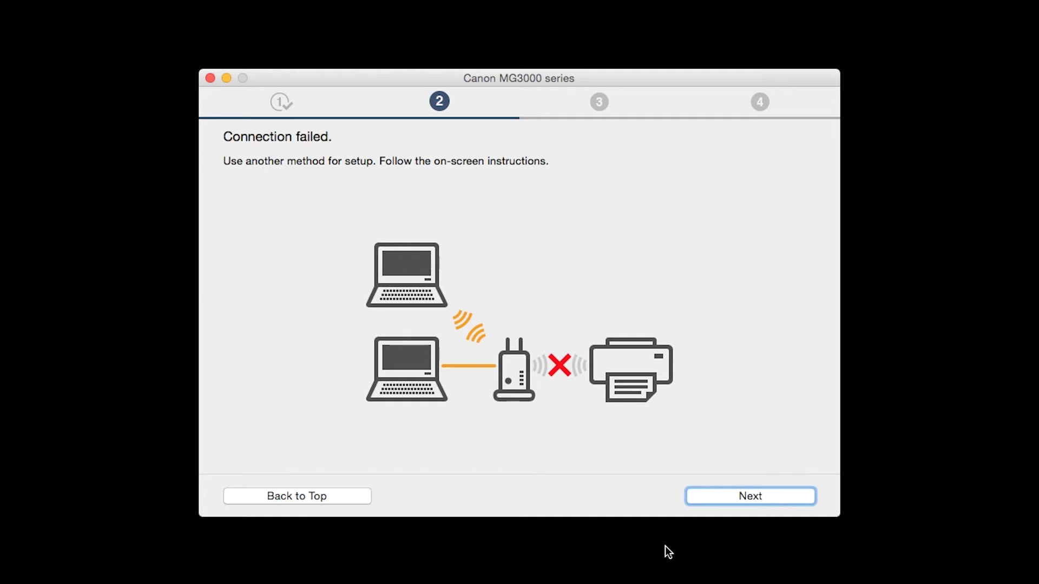
click(711, 496)
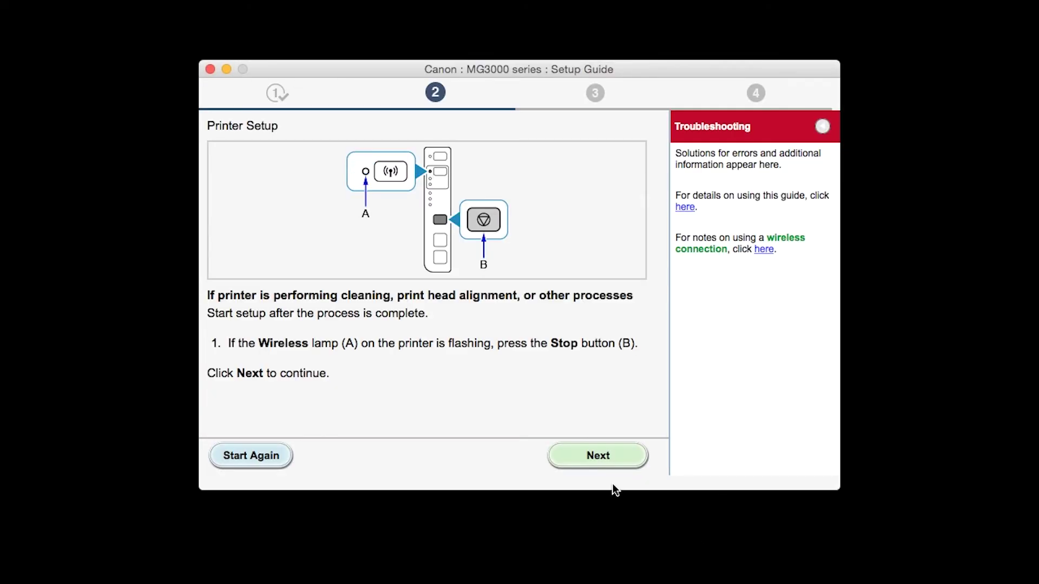
- Connect the printer to the wireless network using a temporary USB cable
click(611, 467)
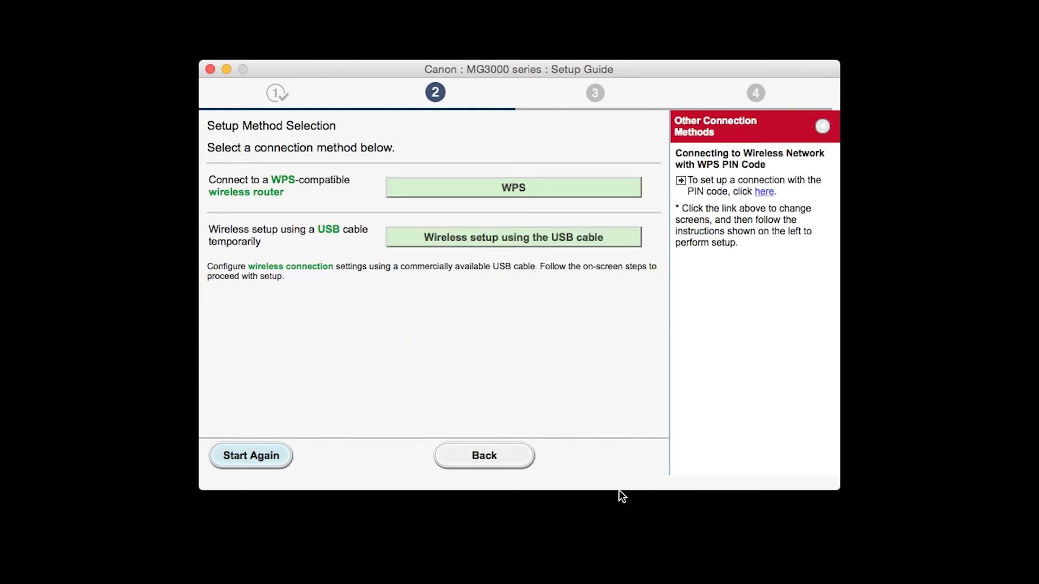
click(541, 242)
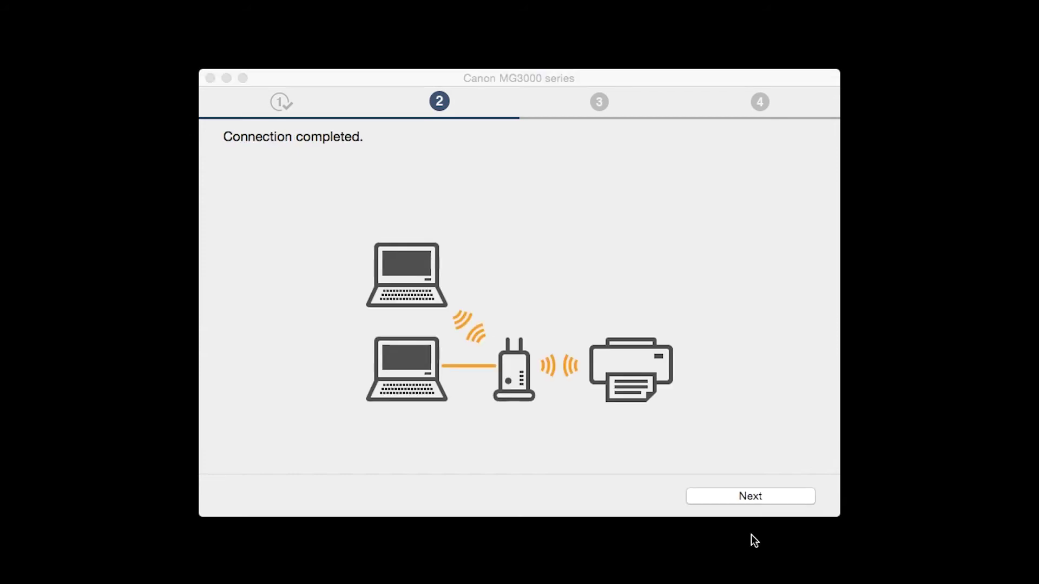
click(749, 498)
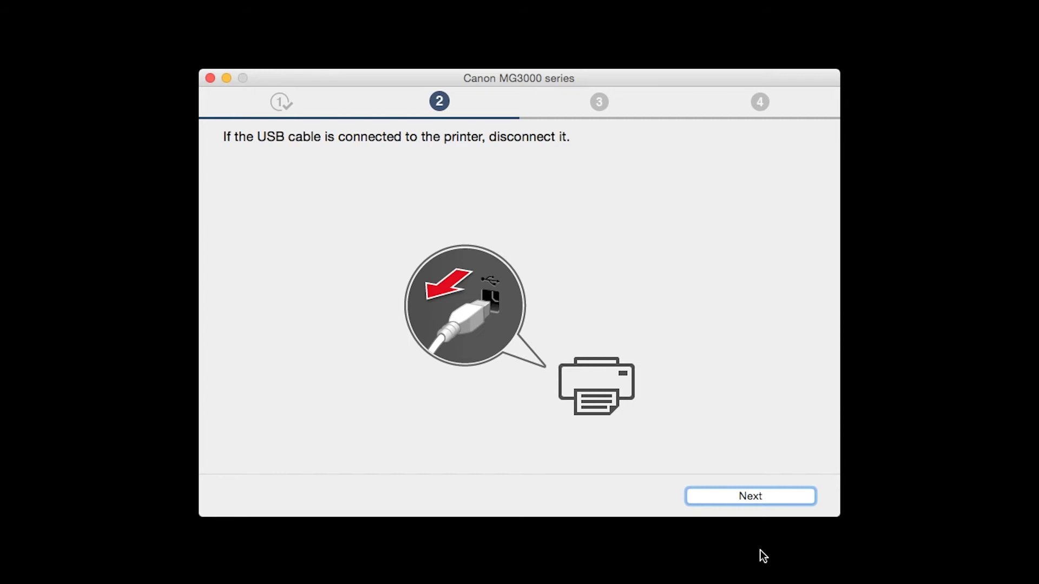
- Continue after unplugging the USB cable so the MP Drivers download and install
click(753, 499)
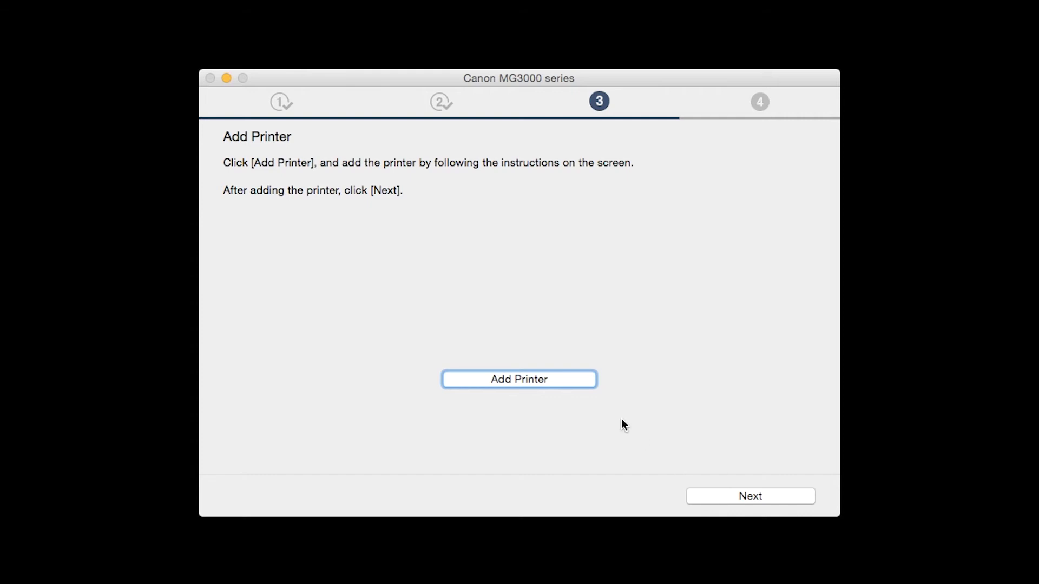
- Add the Canon MG3000 series printer to the Mac through the Add Printer dialog
click(577, 378)
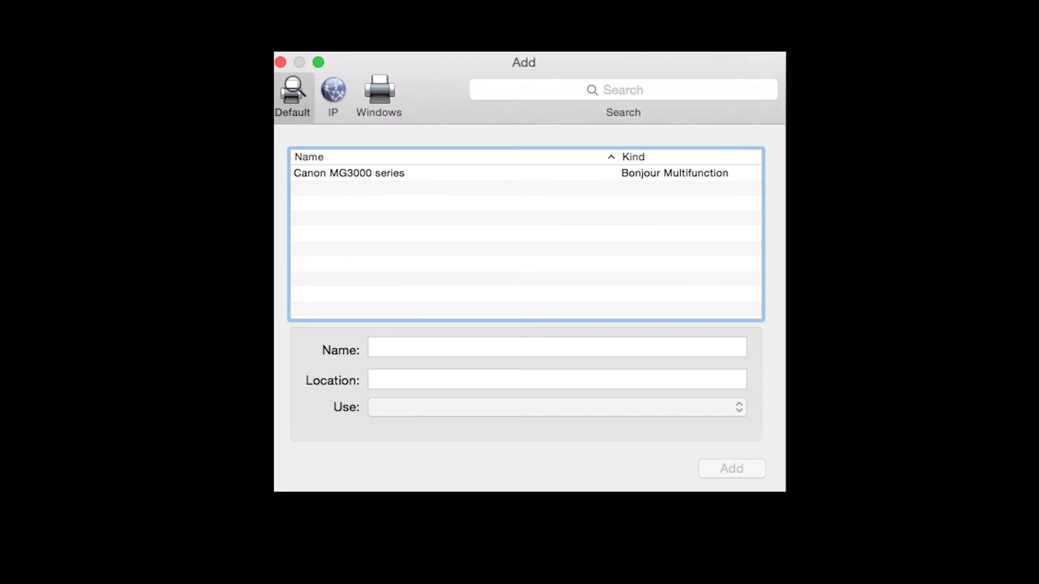
click(669, 174)
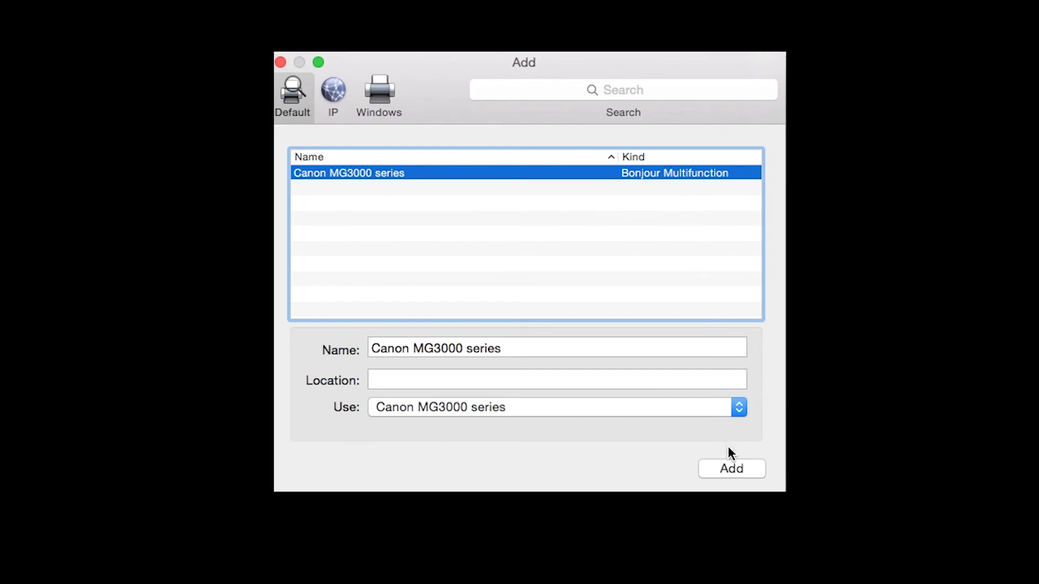
click(731, 468)
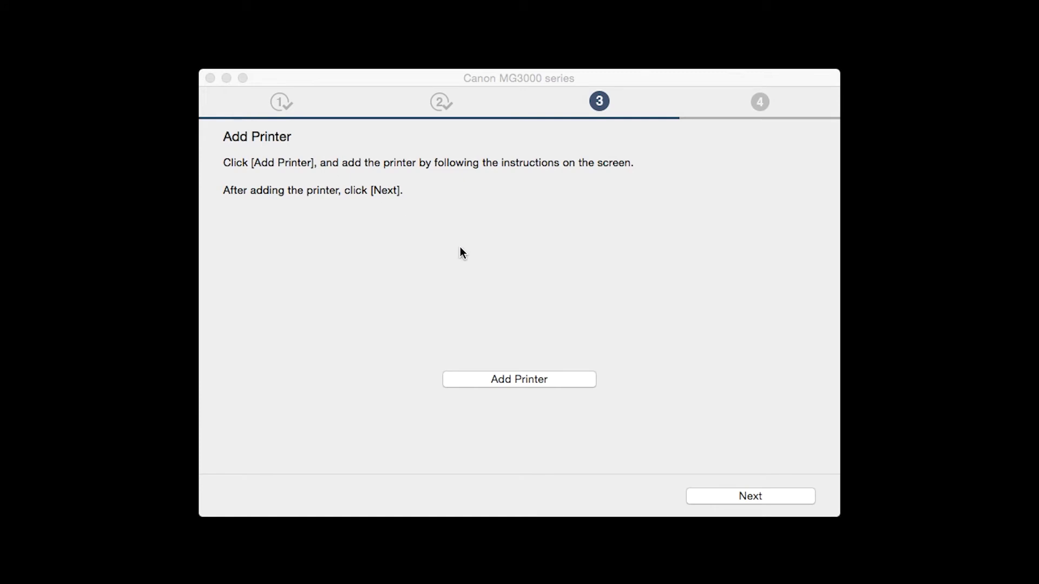
click(775, 496)
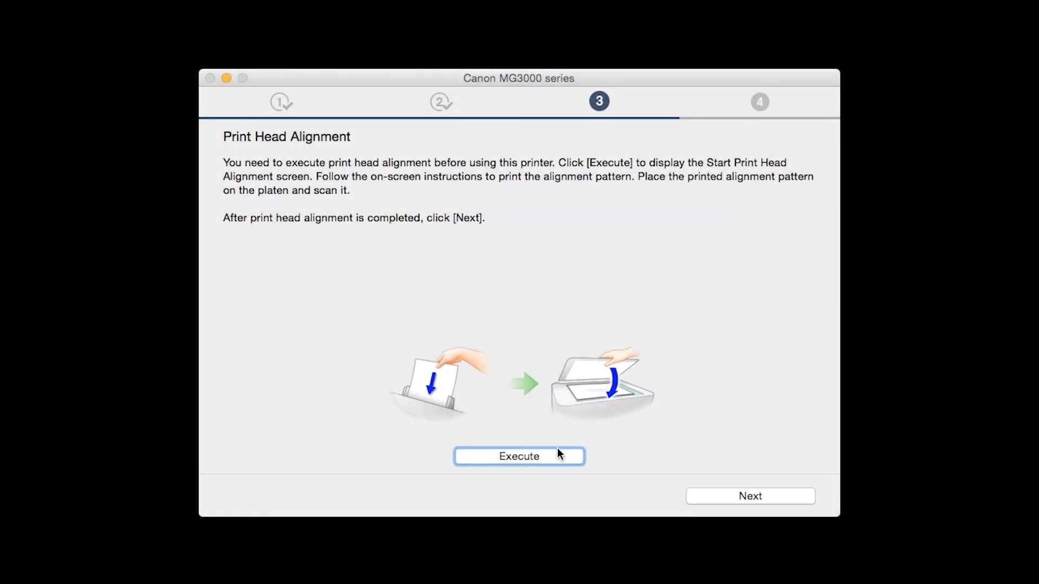
- Run the print head alignment on the printer and confirm it is done
click(558, 451)
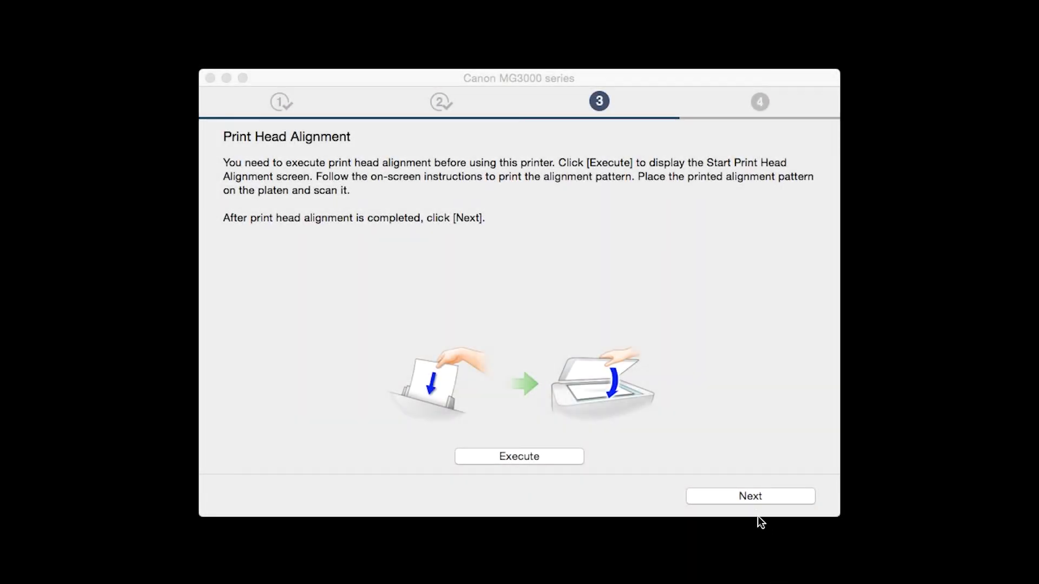
click(753, 501)
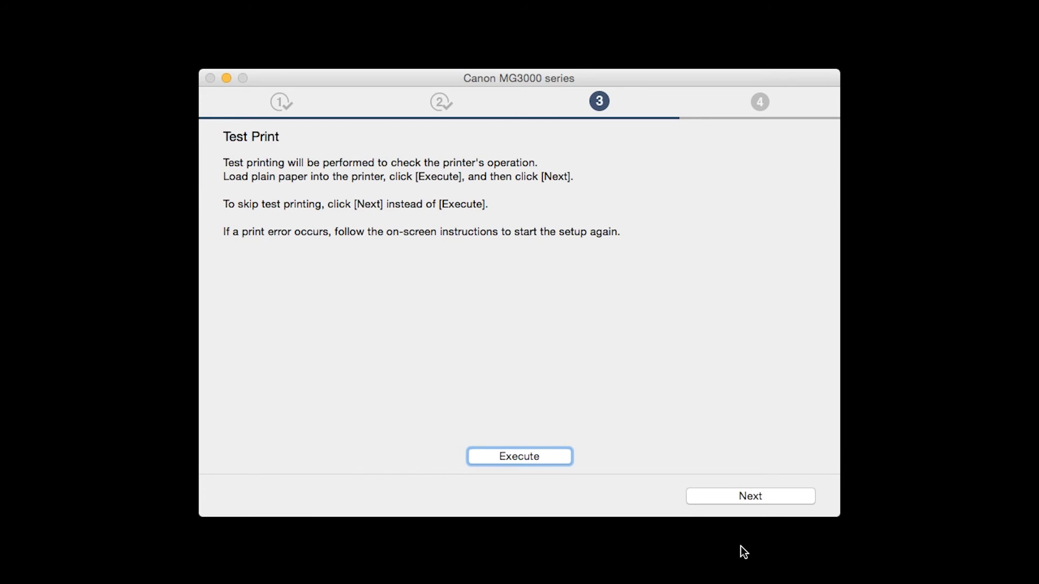
- Run the test print step and confirm the Setup Complete screen
click(548, 455)
click(762, 498)
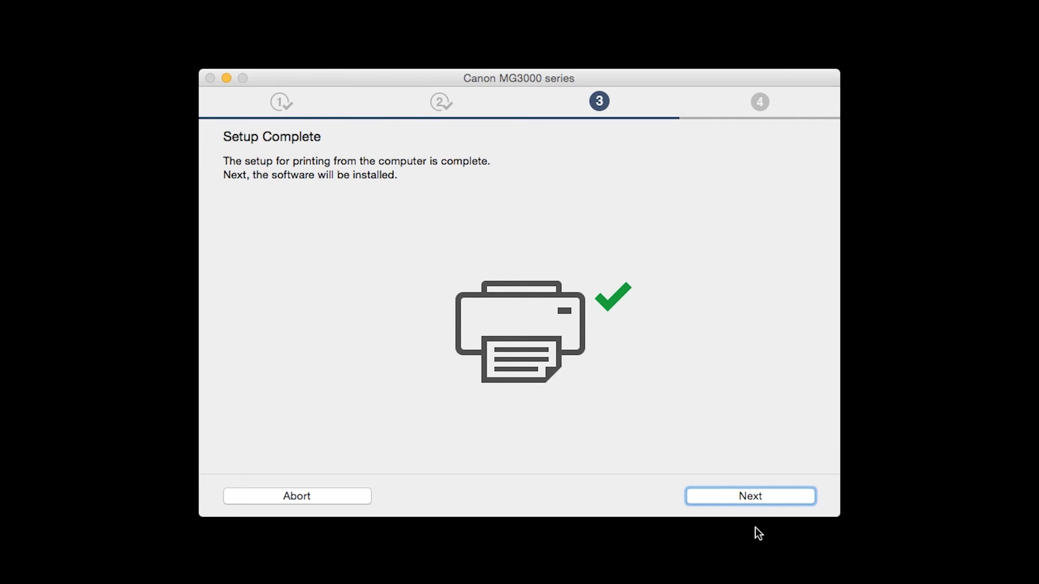
click(747, 497)
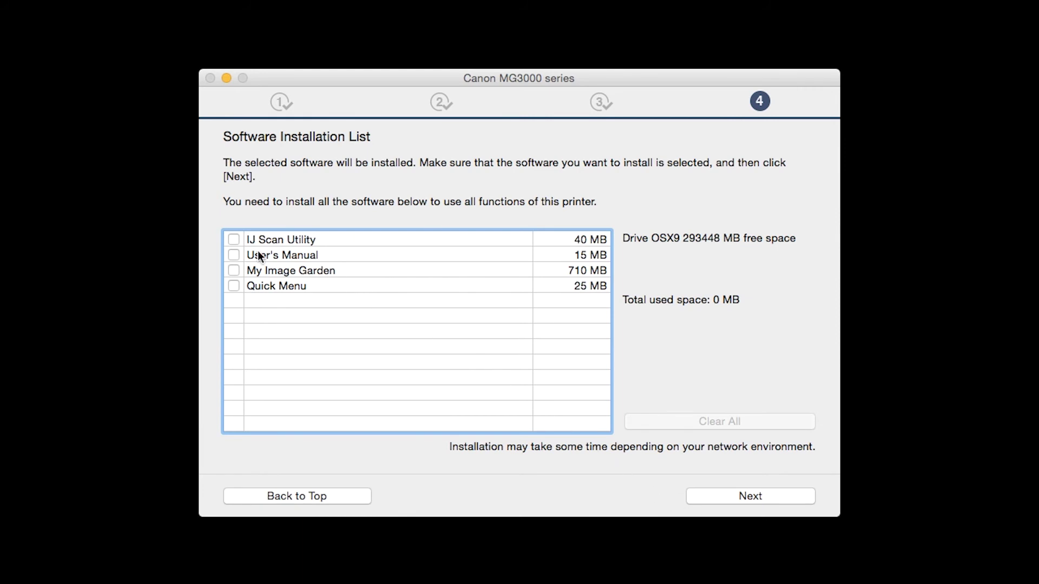
- Install IJ Scan Utility, User's Manual, My Image Garden and Quick Menu
click(235, 240)
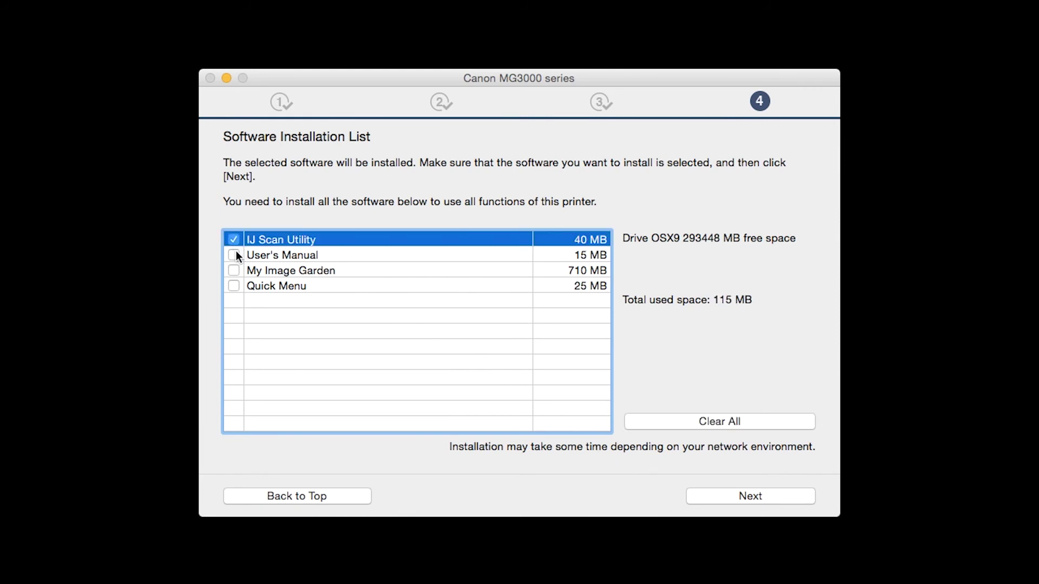
click(234, 254)
click(234, 270)
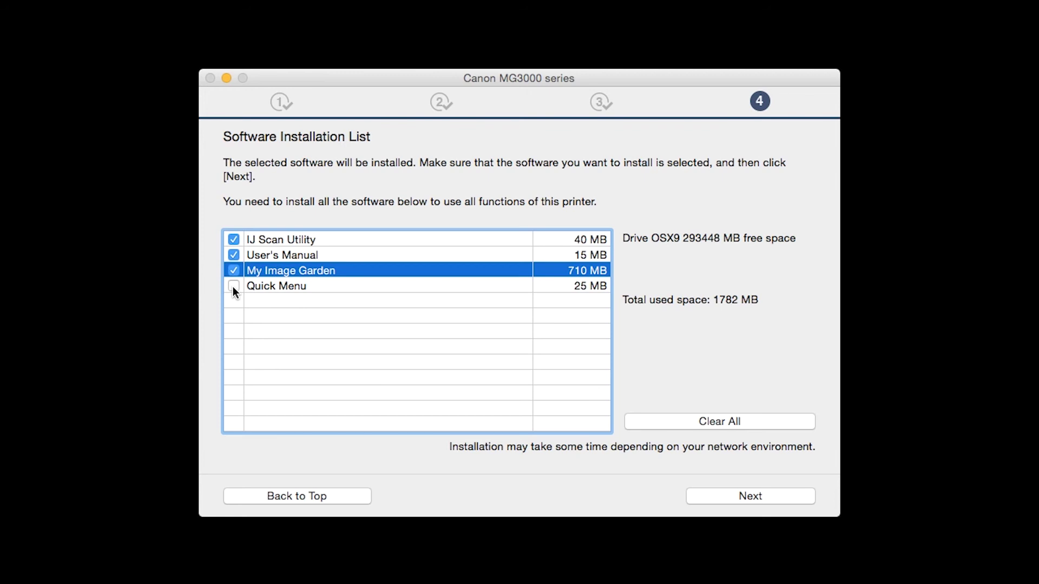
click(233, 286)
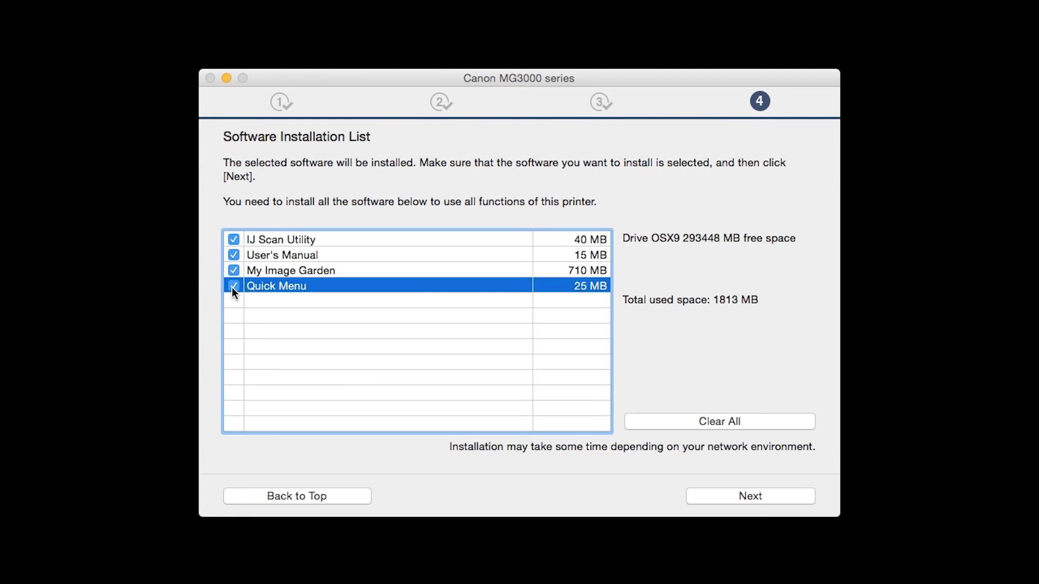
click(741, 497)
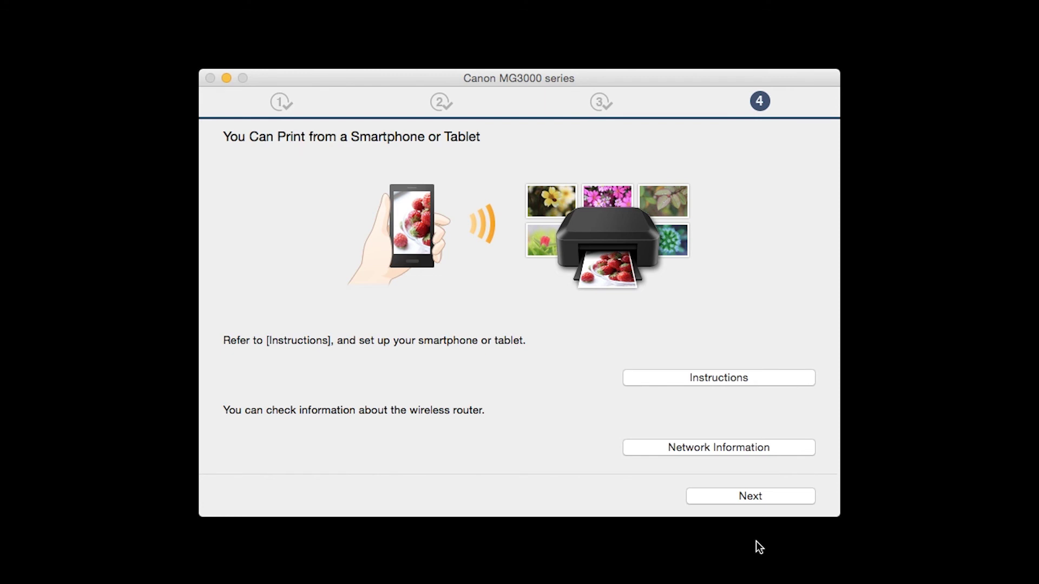
- Continue past the smartphone printing page and User Registration to the completion screen
key(Tab)
click(753, 498)
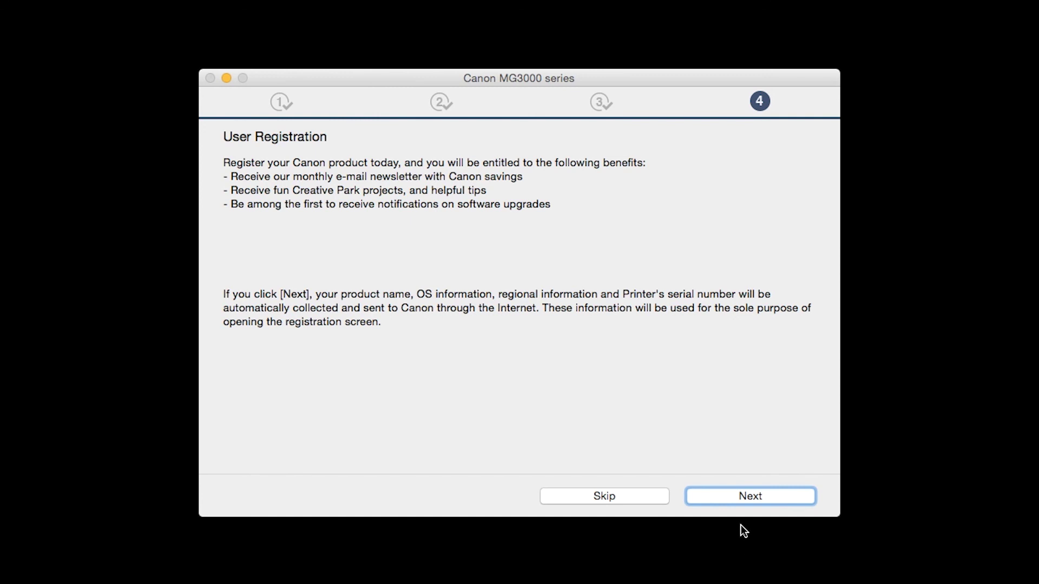
click(740, 497)
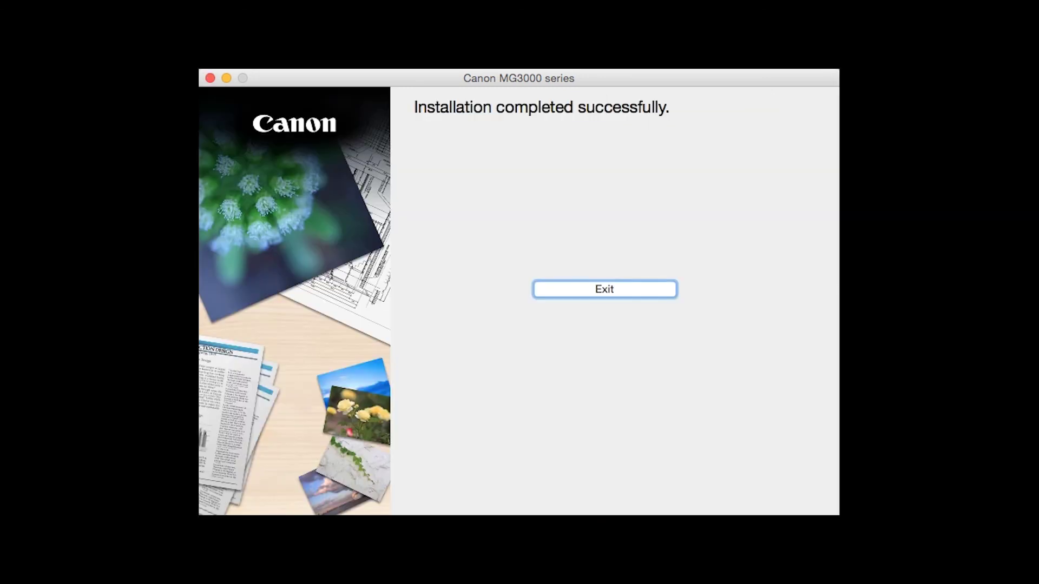